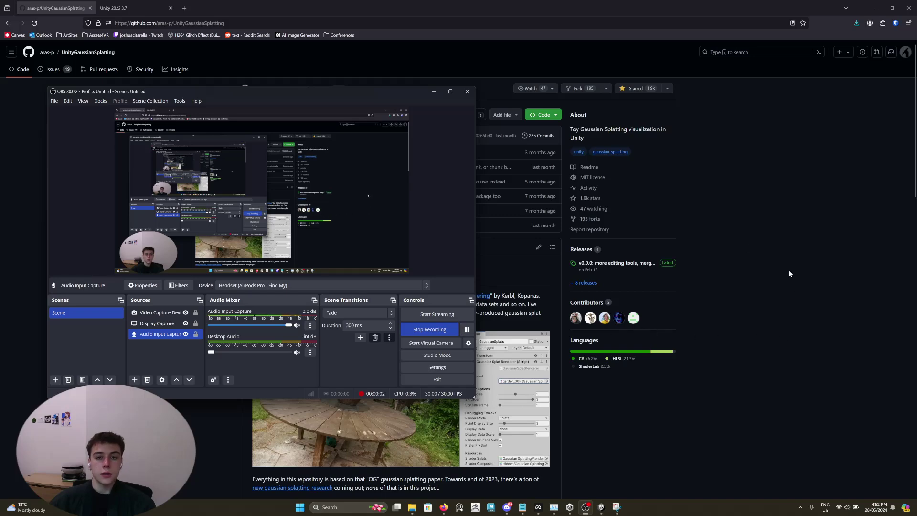
Step: Scroll through the UnityGaussianSplatting README on GitHub, then switch to the Unity 2022.3.7 release page
click(788, 270)
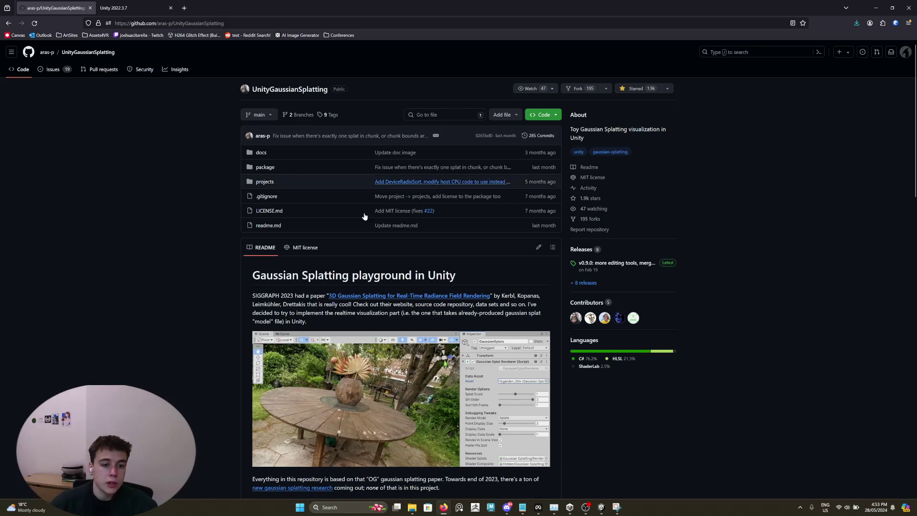
scroll(340, 334, down, 8)
scroll(325, 191, down, 3)
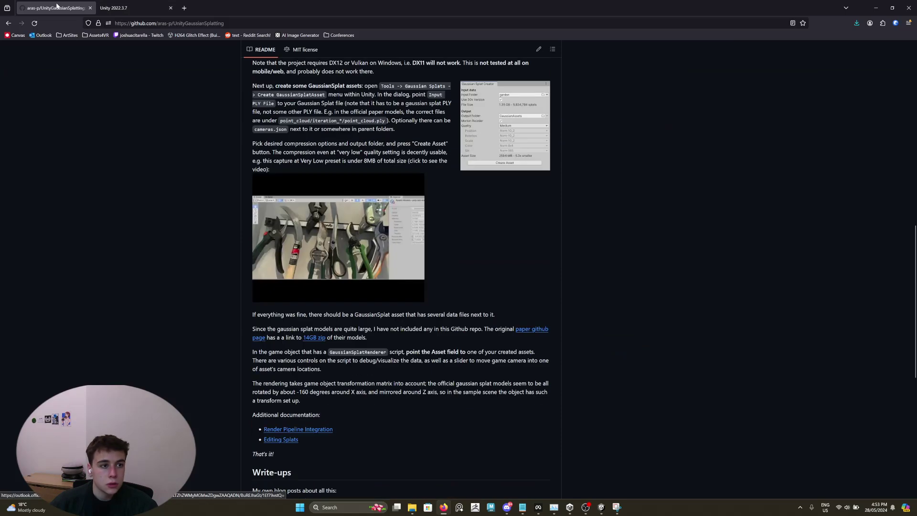
click(124, 9)
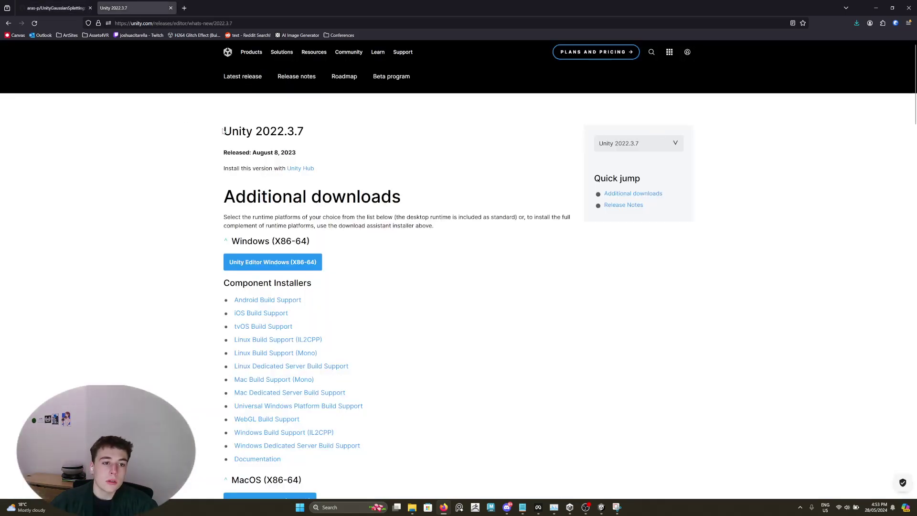
Step: Highlight the Unity 2022.3.7 version heading, then bring up the open File Explorer windows
drag(223, 131, 313, 134)
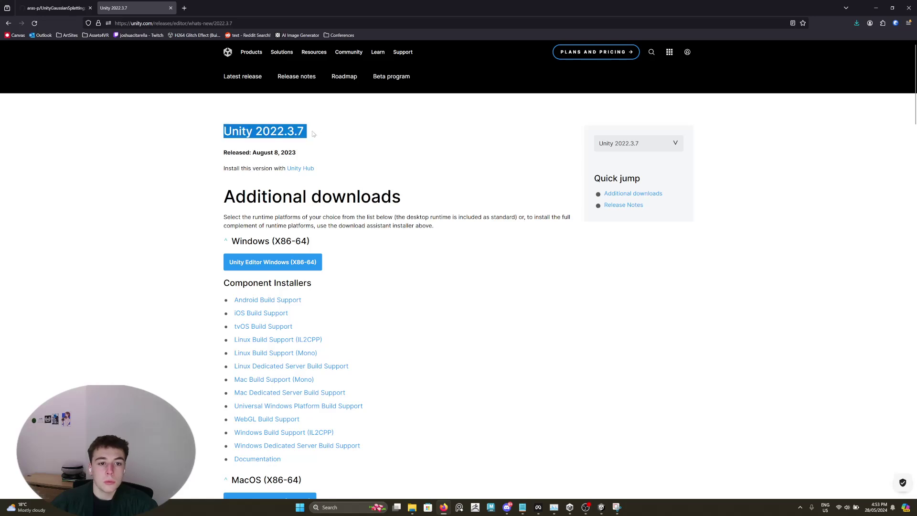
click(205, 137)
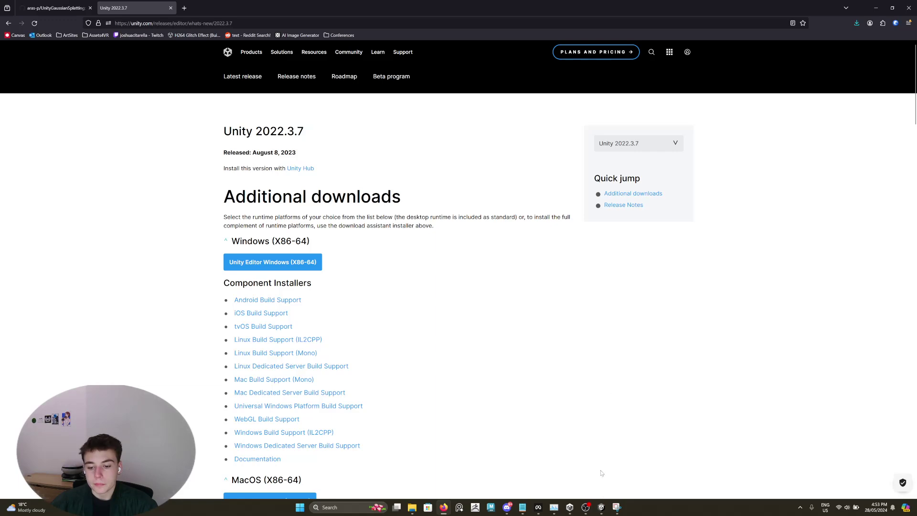
click(412, 507)
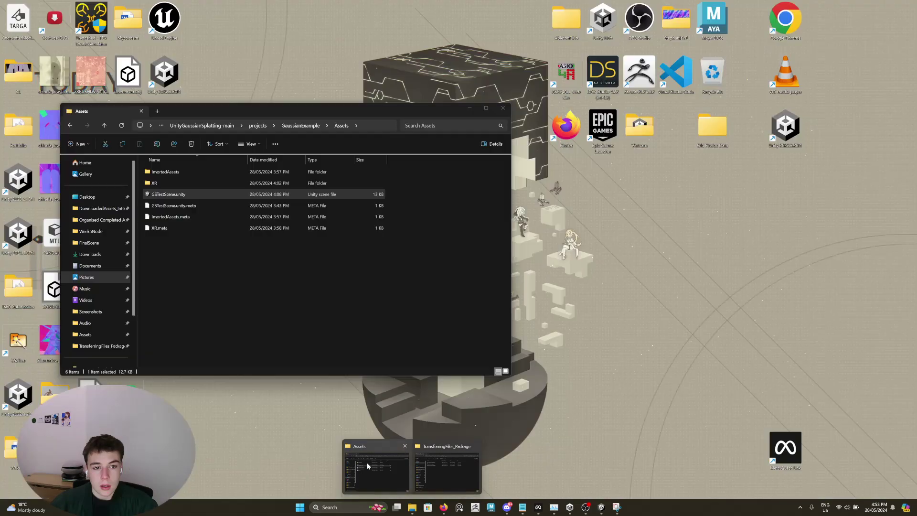
Step: Move the Assets Explorer window aside and open UnityGaussianSplatting-main's projects folder
click(367, 462)
drag(280, 108, 598, 108)
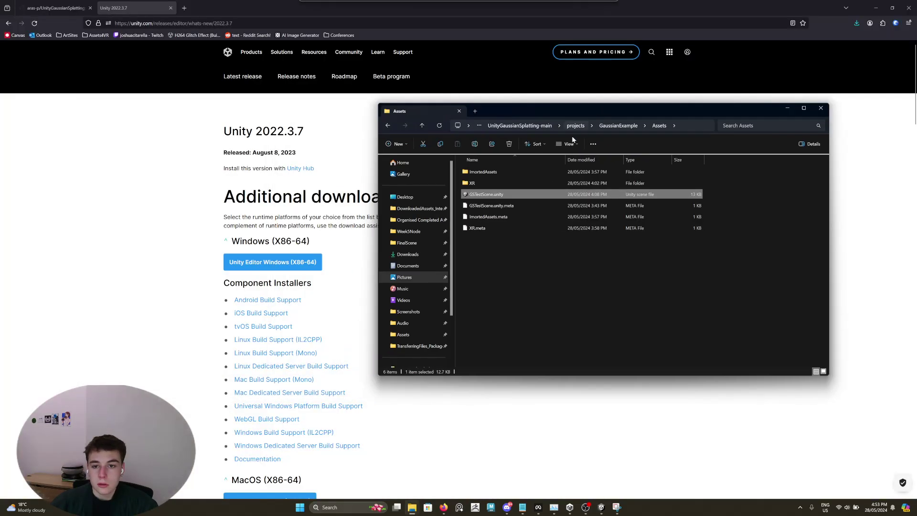
click(520, 126)
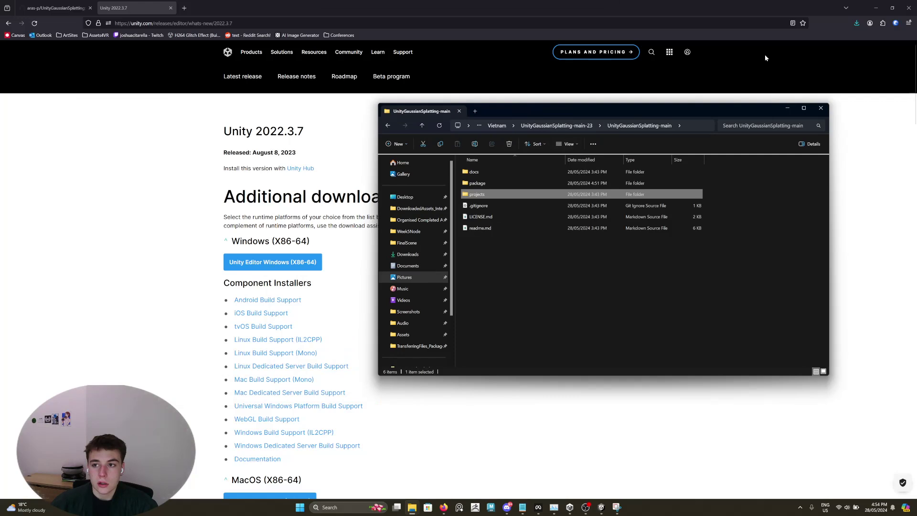
double_click(487, 195)
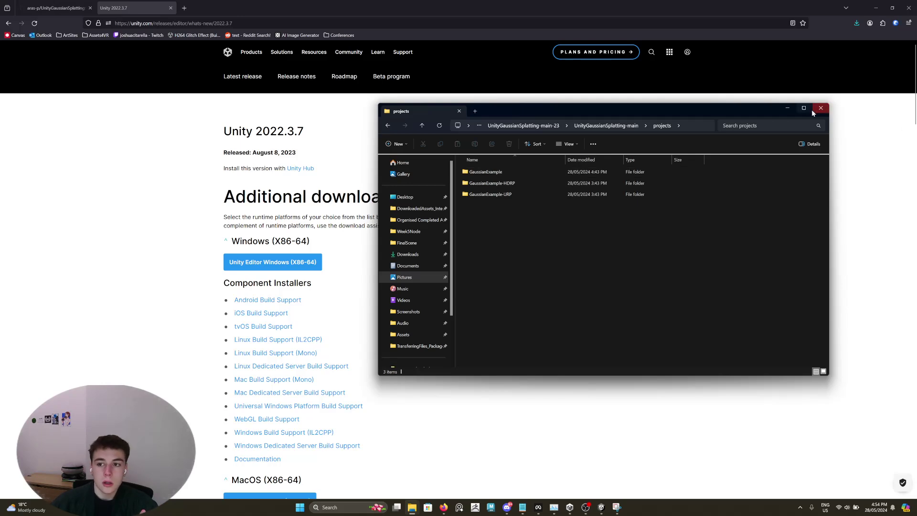
Step: Return to the GitHub repository page and scroll it briefly
click(41, 8)
scroll(410, 380, down, 2)
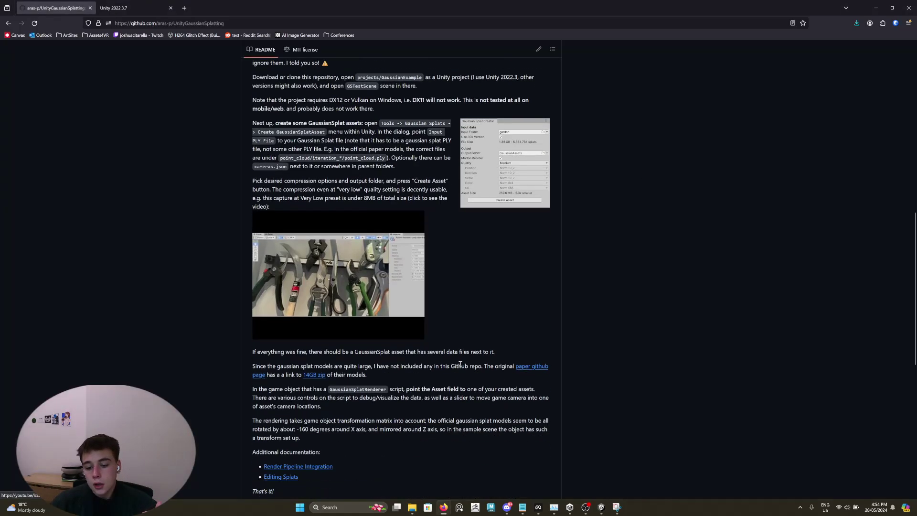
scroll(409, 379, up, 4)
Step: In Unity, deselect GaussianSplats and review the installed OpenXR and XR Plugin Management packages in Package Manager
click(601, 507)
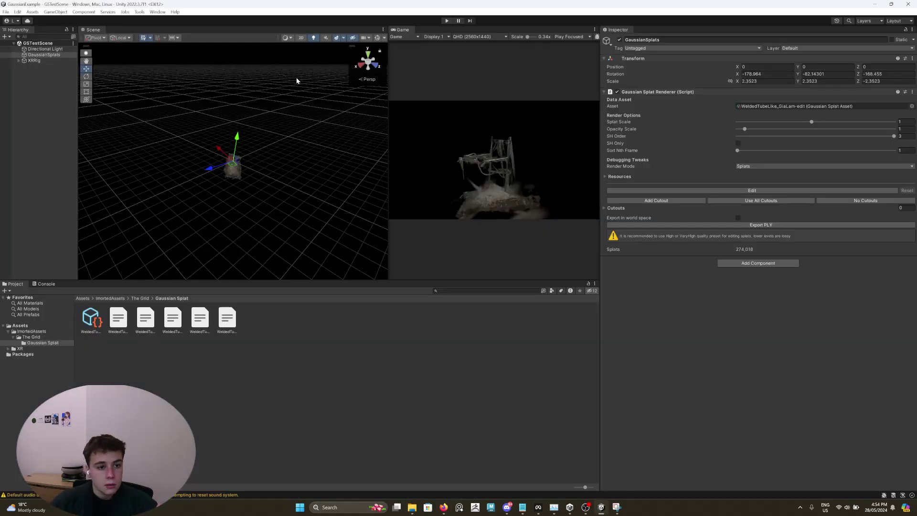
click(114, 84)
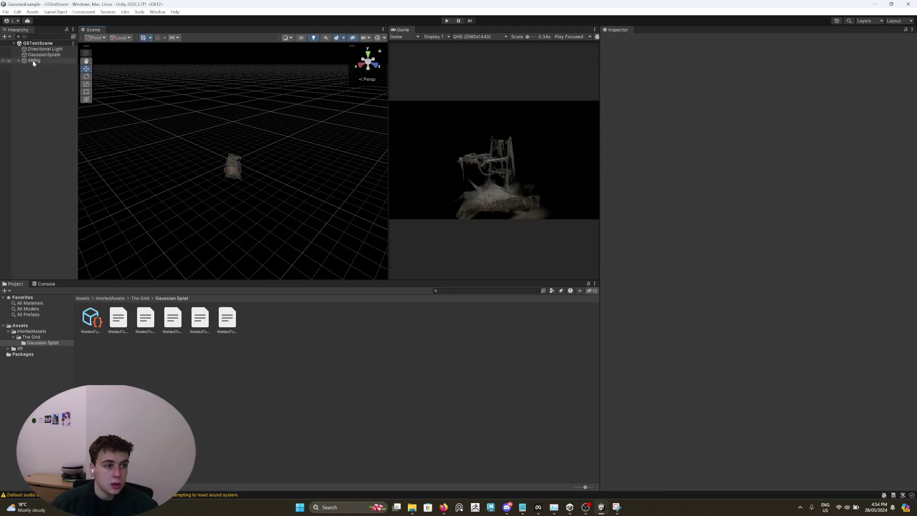
click(159, 12)
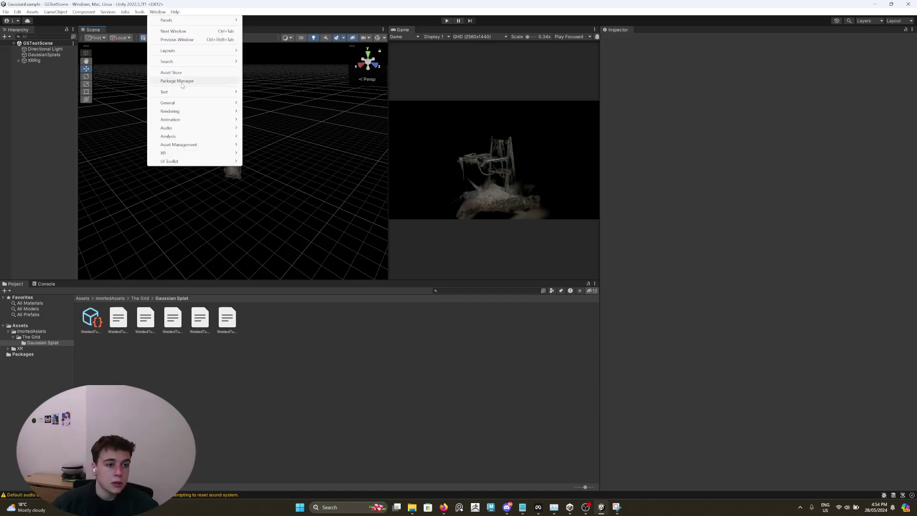
click(177, 81)
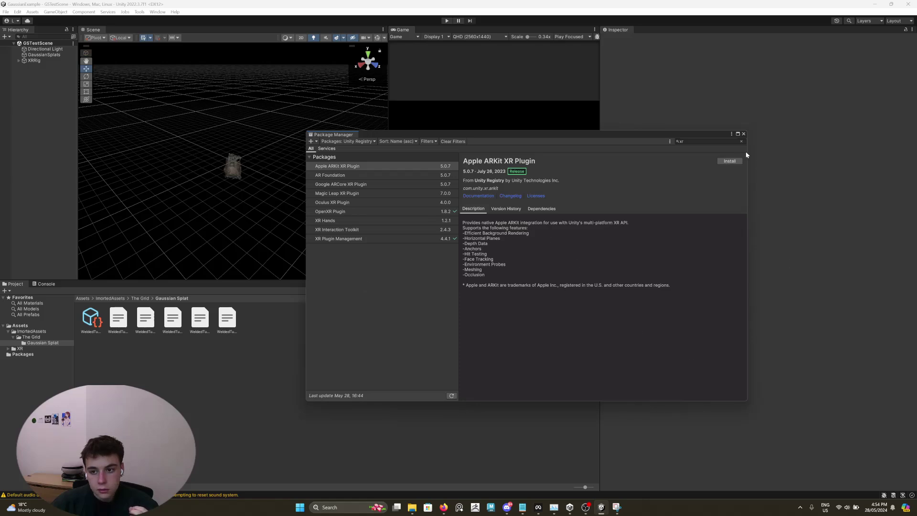
click(743, 134)
Step: Open Project Settings, check Project Validation, and show XR Plug-in Management with OpenXR enabled
click(6, 12)
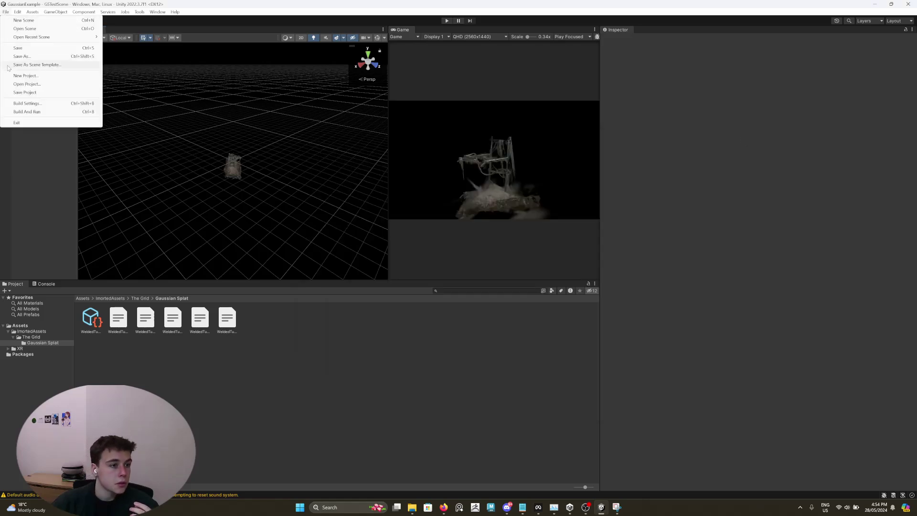
click(5, 12)
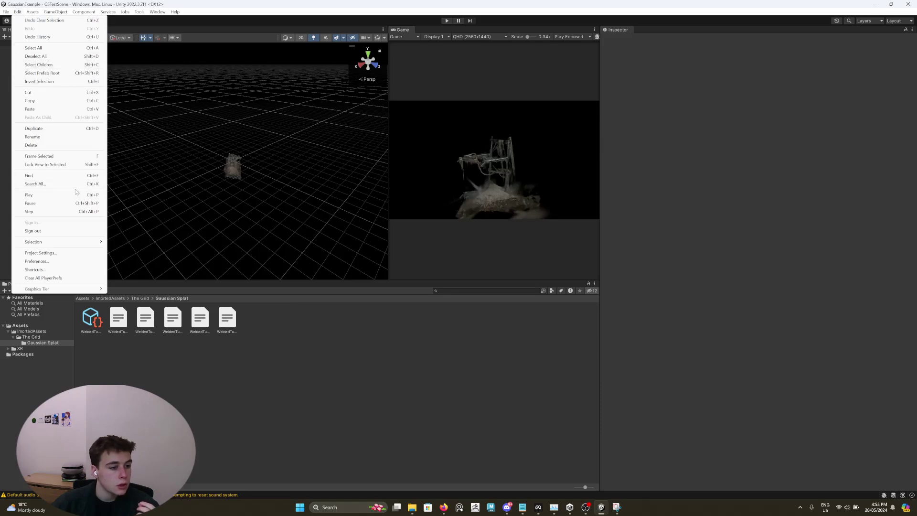
click(48, 252)
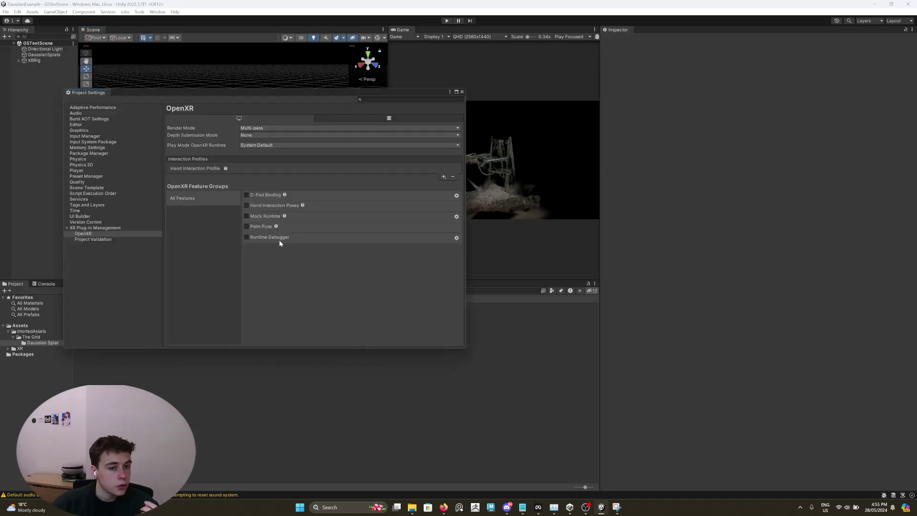
drag(182, 94, 301, 117)
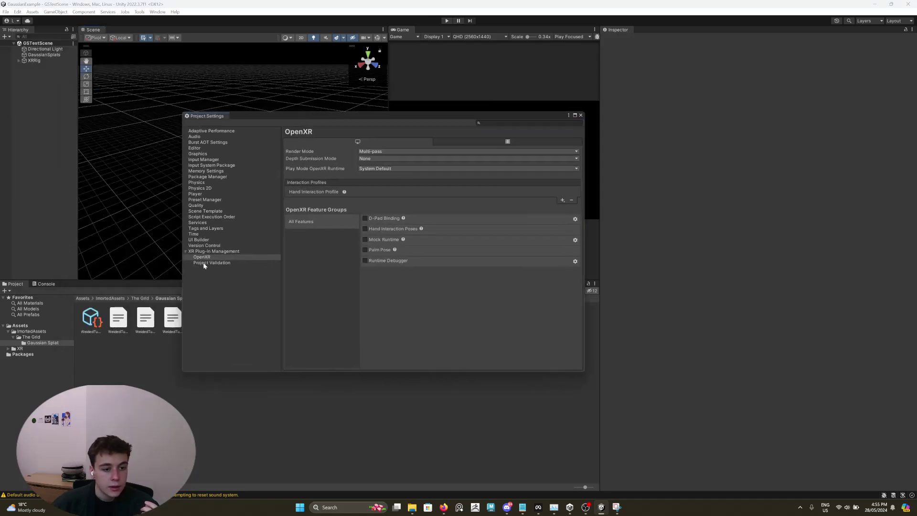
click(203, 263)
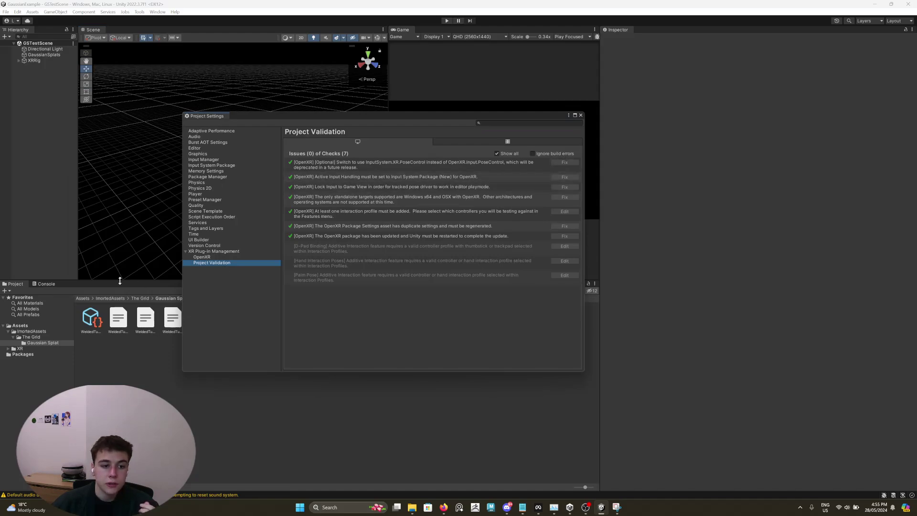
click(213, 252)
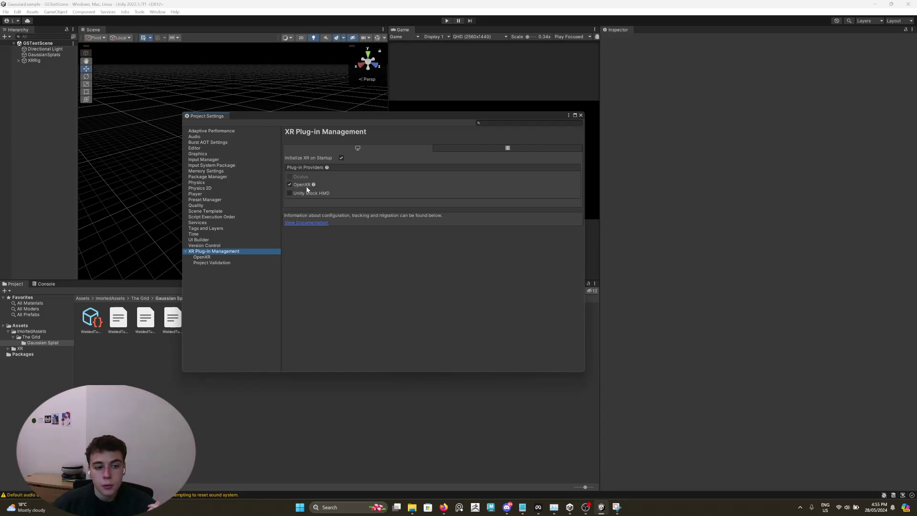
Step: Keep the OpenXR render mode at Multi-pass and close Project Settings
click(218, 263)
click(199, 258)
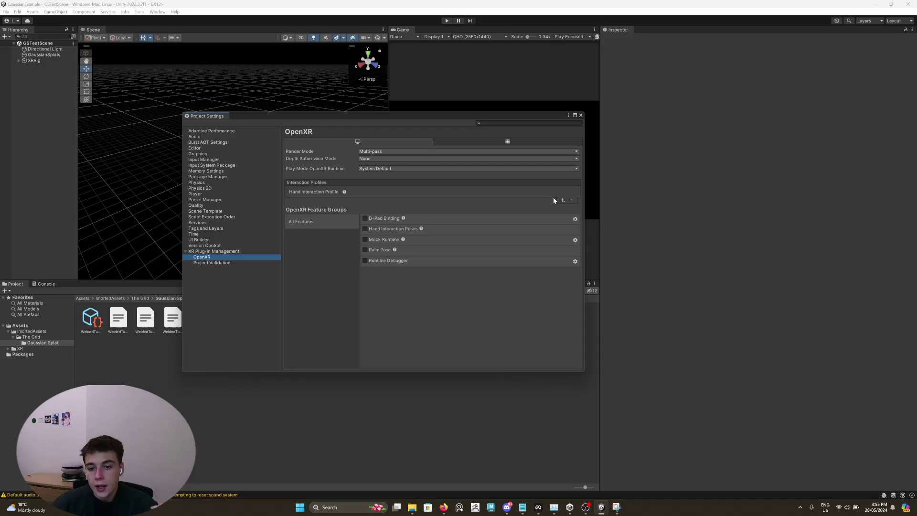
click(380, 154)
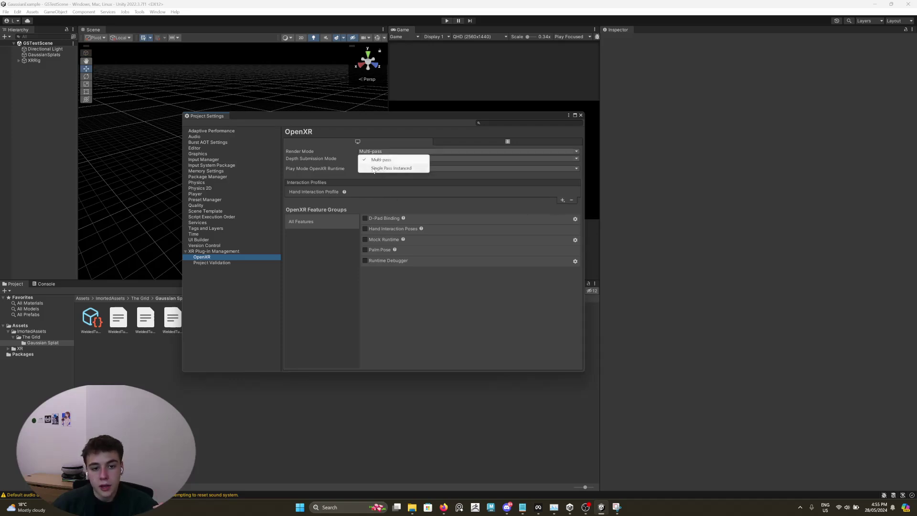
click(381, 159)
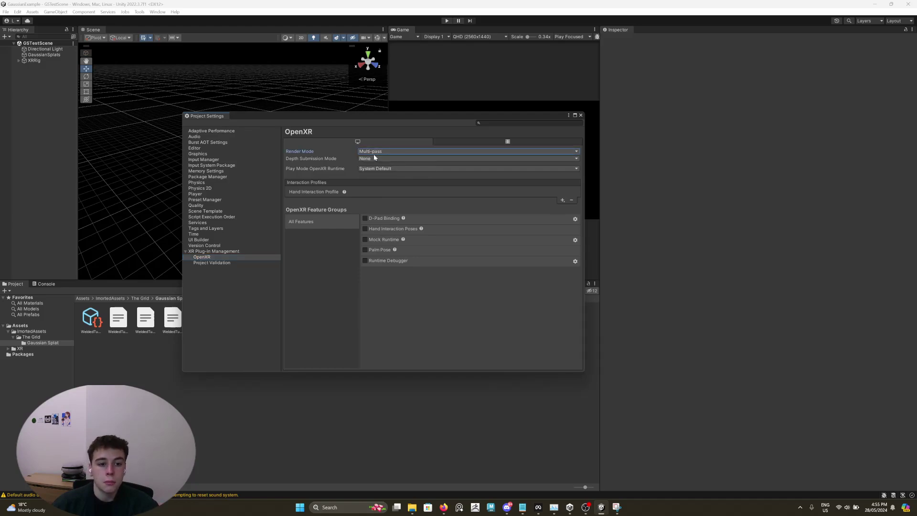
click(580, 115)
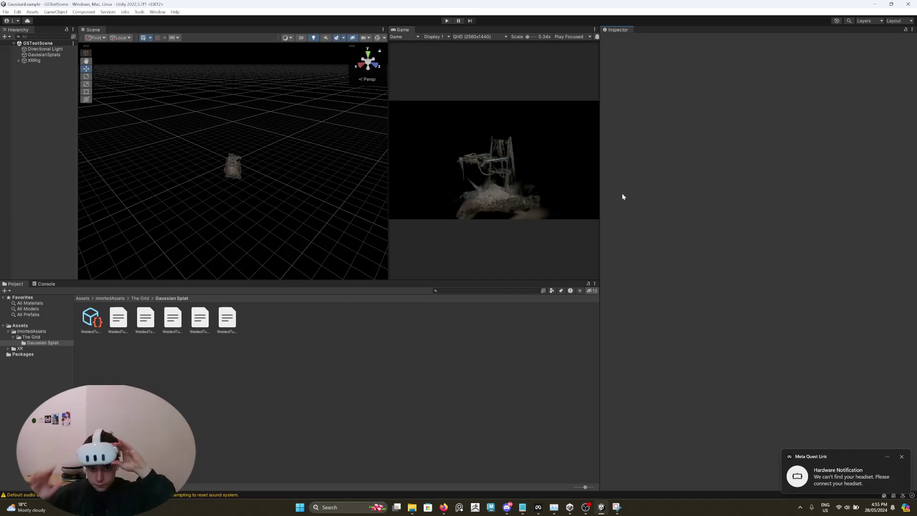
Step: Enter play mode and drag GaussianSplats with the move gizmo until the splat fills the view
click(447, 21)
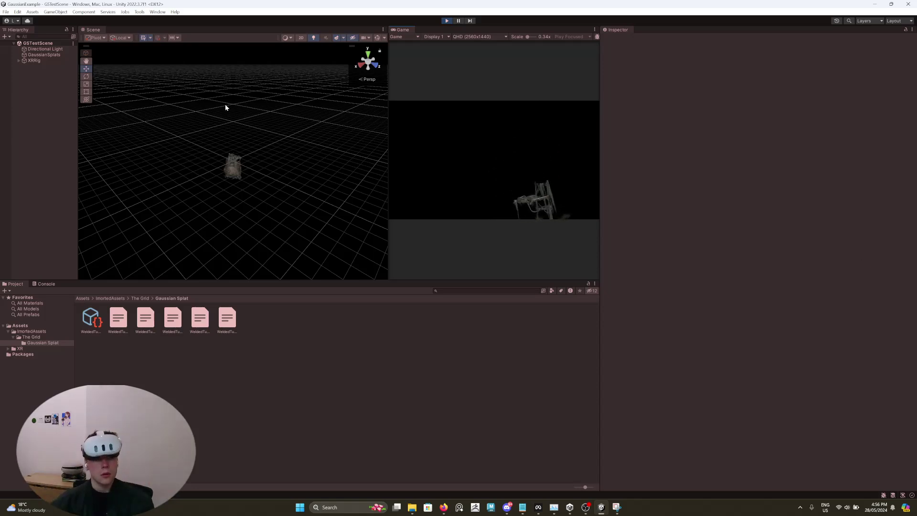
click(61, 55)
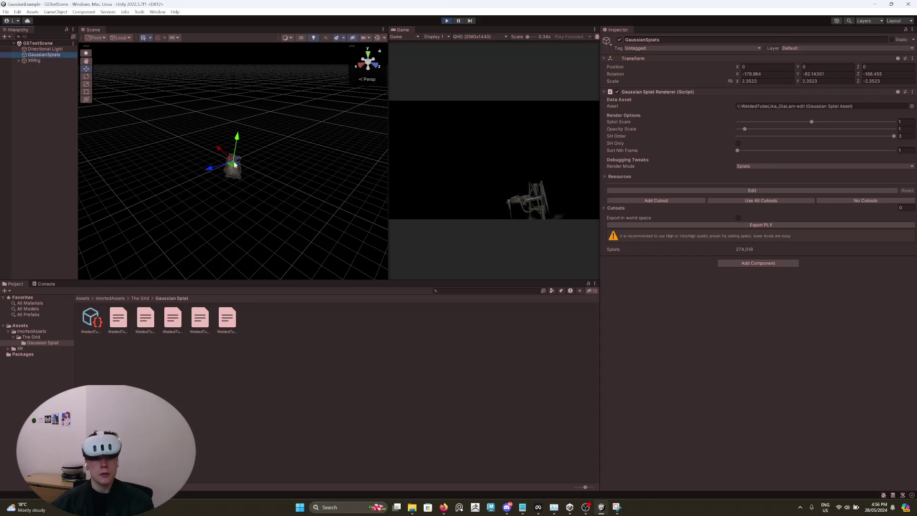
drag(230, 164, 239, 151)
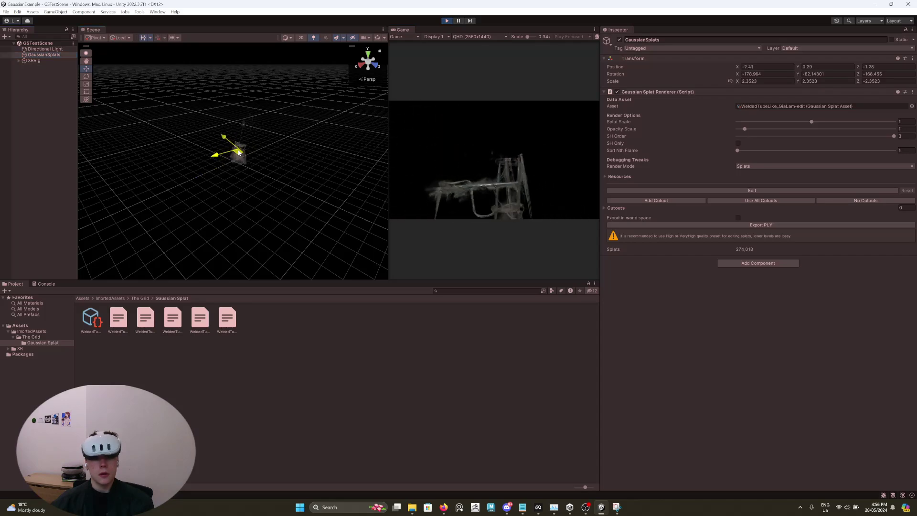
drag(238, 145, 238, 150)
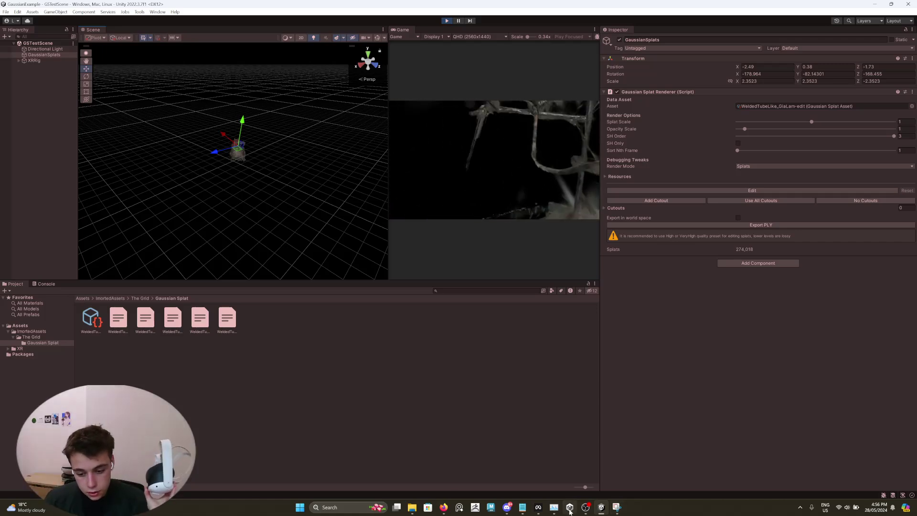
click(587, 510)
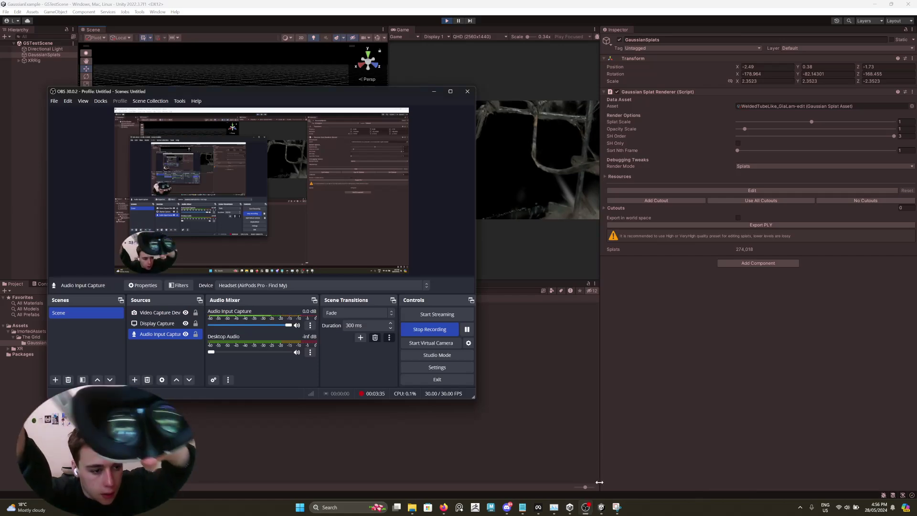